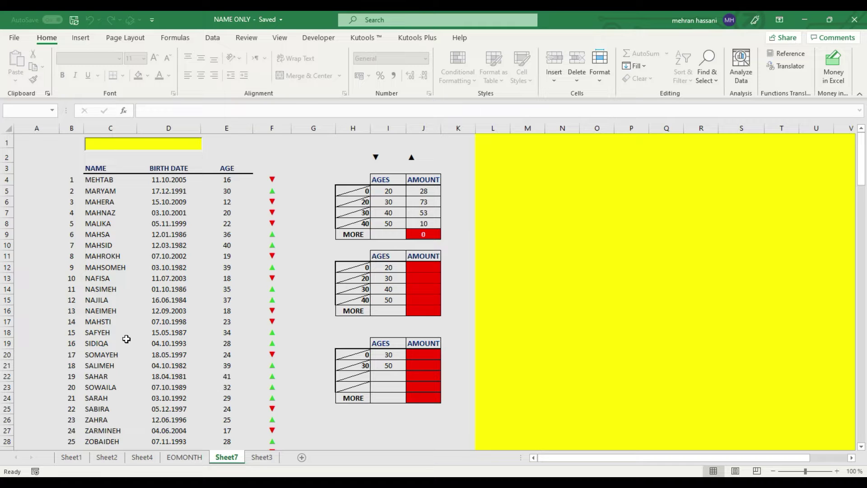
Start a FREQUENCY formula in J12 over the age range E4:E168
scroll(123, 341, "down", 10)
scroll(121, 347, "down", 11)
scroll(127, 352, "down", 12)
scroll(135, 359, "down", 6)
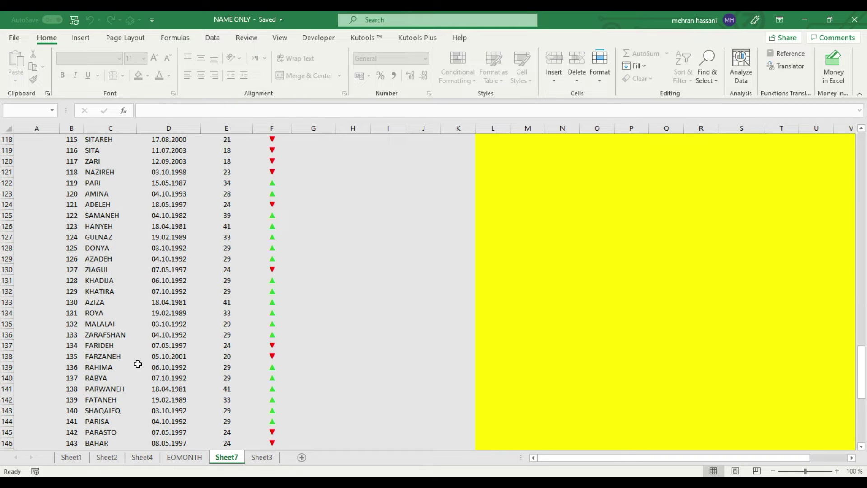
scroll(135, 364, "down", 7)
scroll(127, 343, "down", 6)
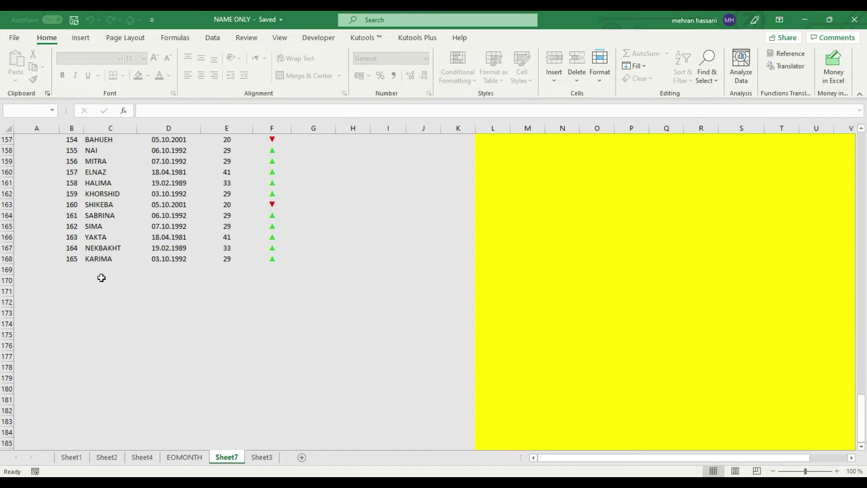
scroll(217, 312, "up", 5)
scroll(219, 313, "up", 14)
scroll(219, 311, "up", 11)
scroll(221, 312, "up", 18)
scroll(221, 307, "up", 4)
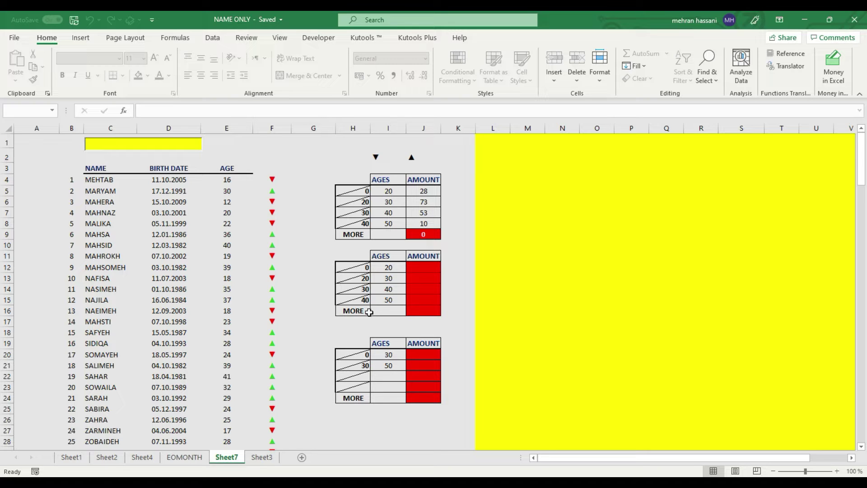
left_click(415, 270)
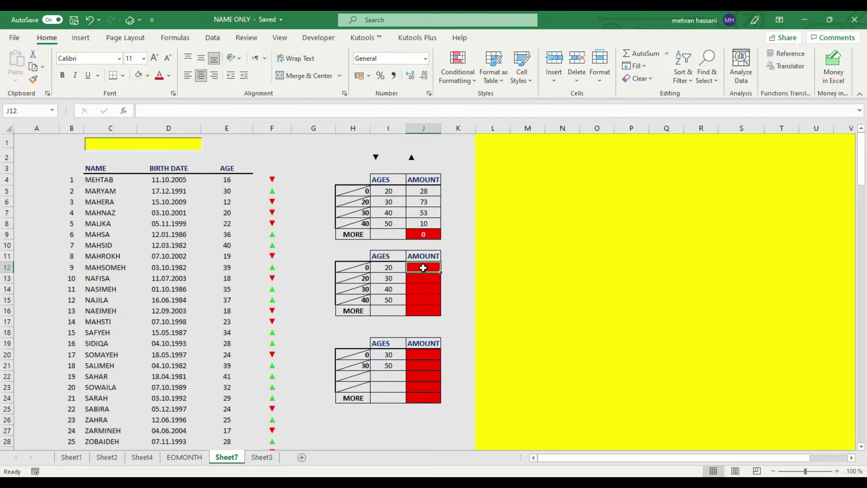
type("=")
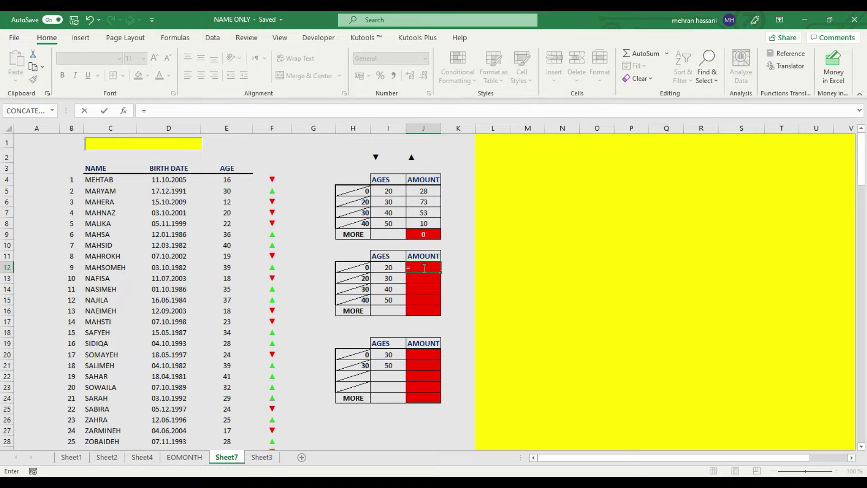
type("fr")
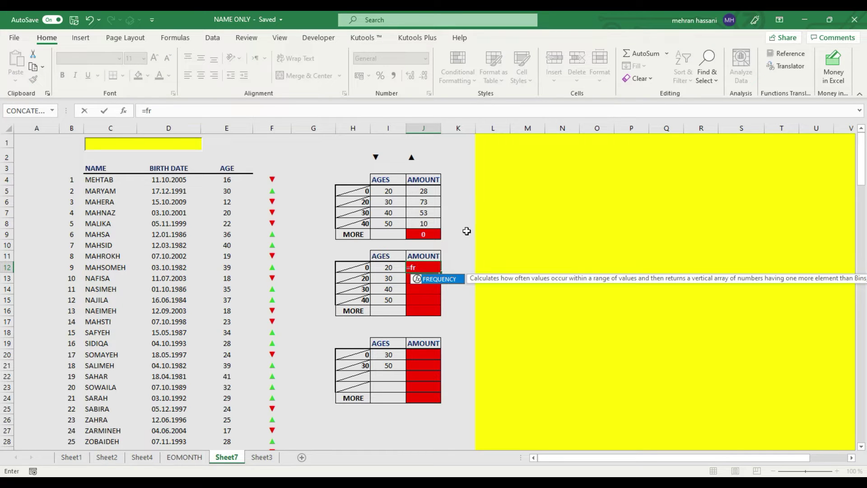
double_click(440, 279)
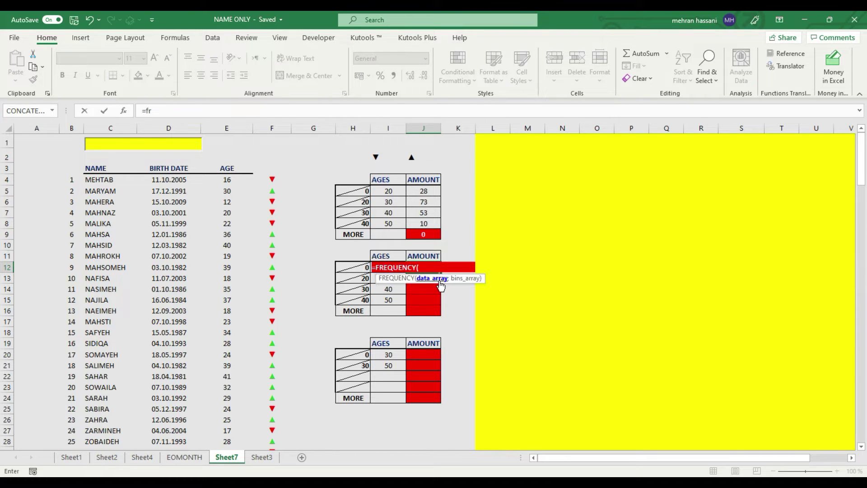
left_click(228, 180)
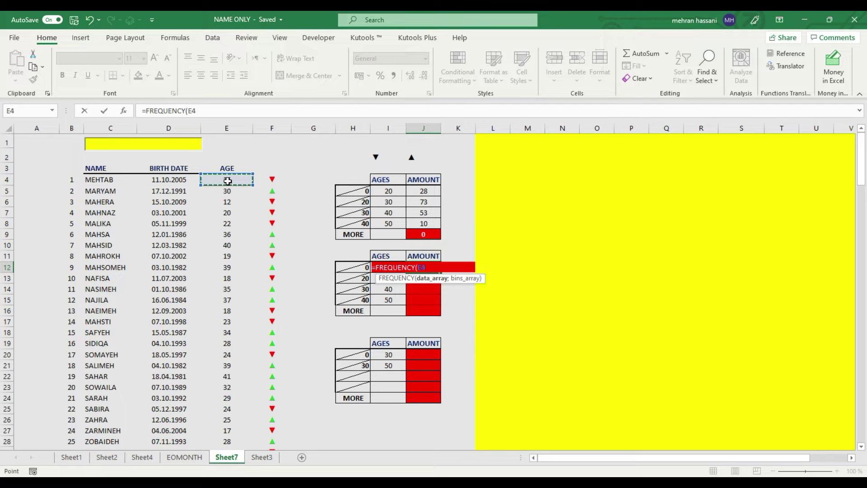
key("ctrl+shift+Down")
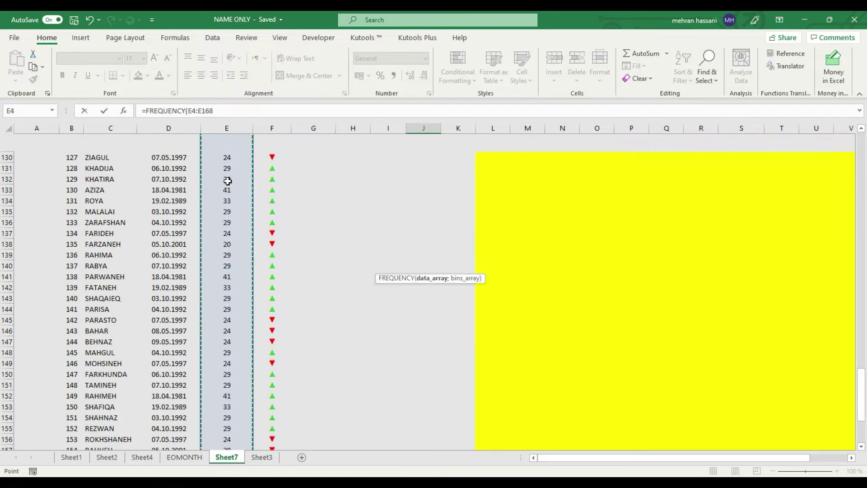
type(";")
Finish the J12 formula with I14 as the bins, giving 155 and 10
scroll(304, 209, "up", 6)
scroll(309, 212, "up", 12)
scroll(312, 214, "up", 11)
scroll(312, 215, "up", 13)
scroll(312, 214, "up", 5)
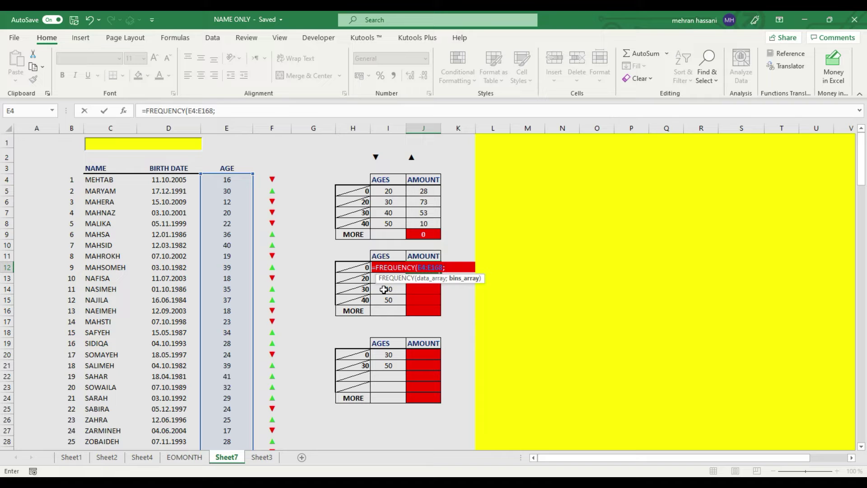
left_click(383, 289)
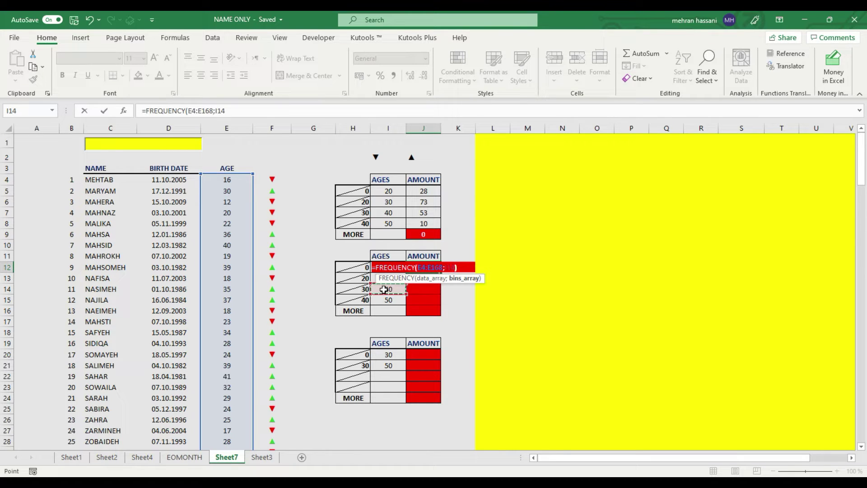
type(")")
key("Return")
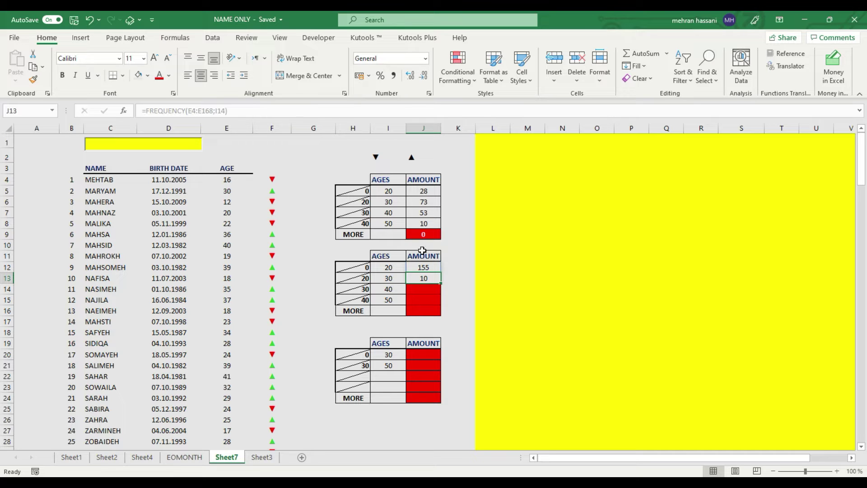
Change J12's FREQUENCY bins reference from I14 to I12
left_click(425, 267)
left_click(450, 110)
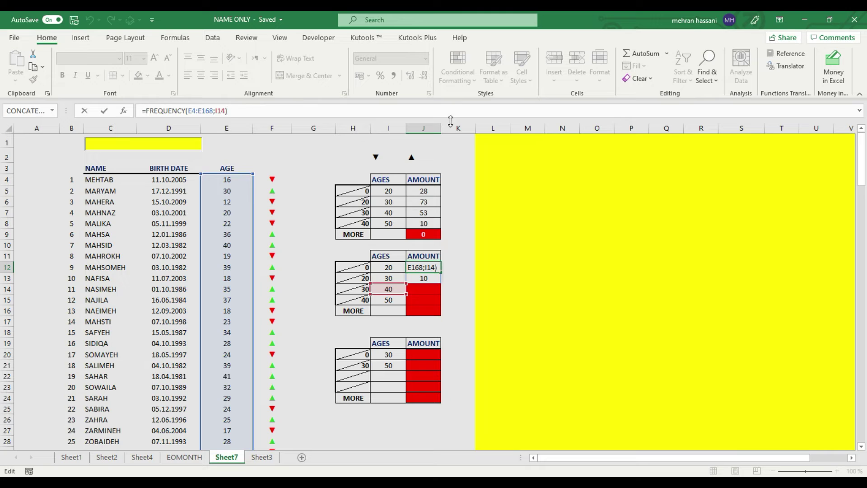
left_click(396, 268)
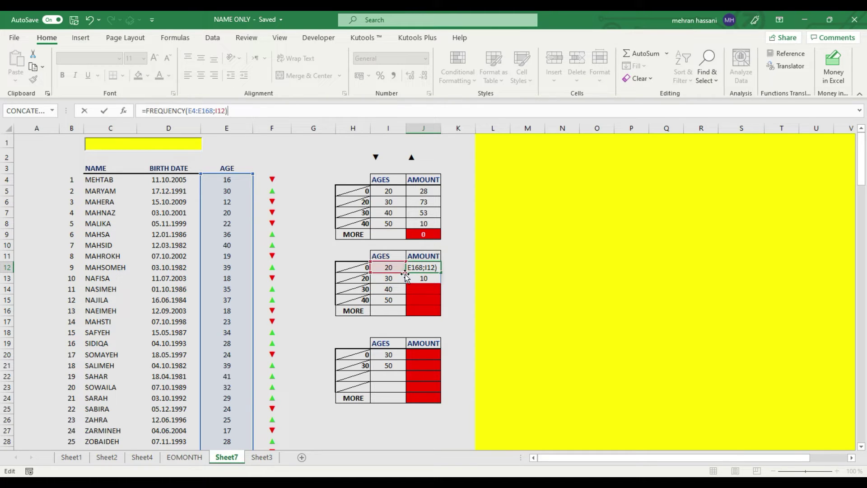
left_click(368, 274)
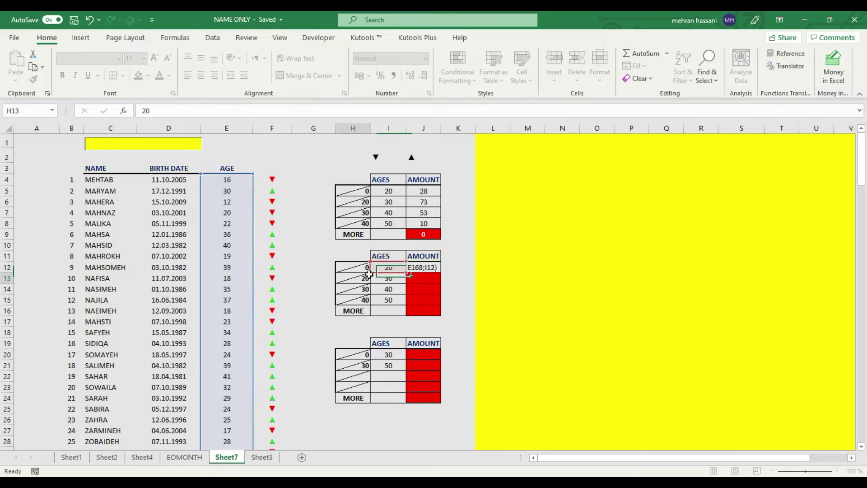
Widen J12's bins to I12:I14 so counts 28, 74, 53 and 10 fill J12:J15
left_click(424, 267)
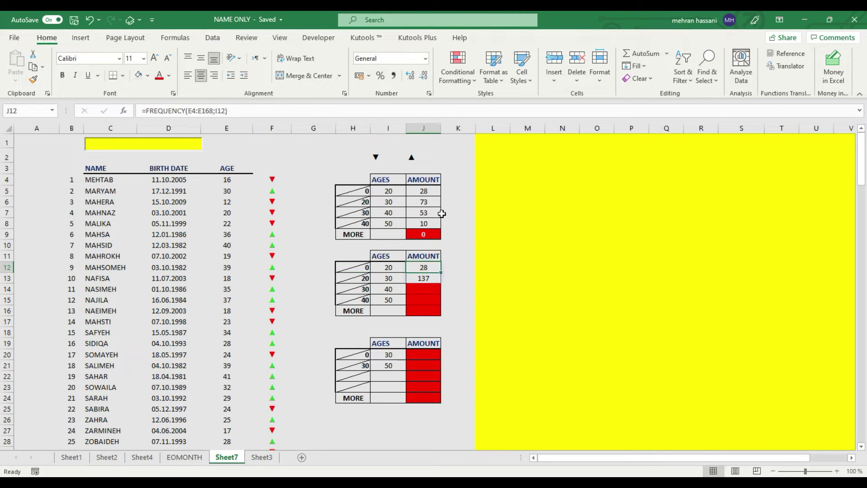
left_click(452, 112)
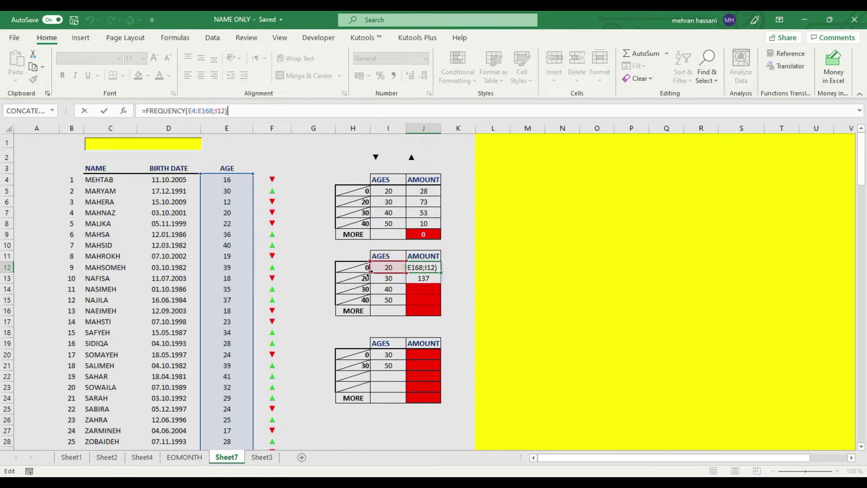
left_click_drag(369, 272, 382, 289)
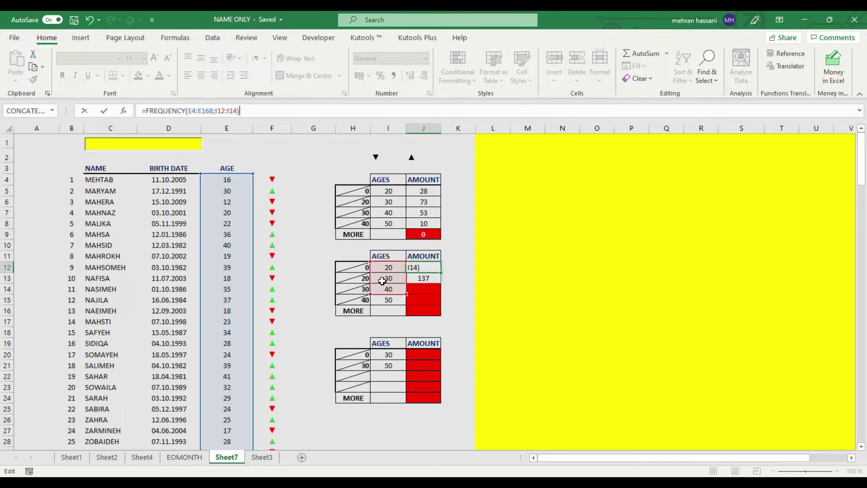
key("Return")
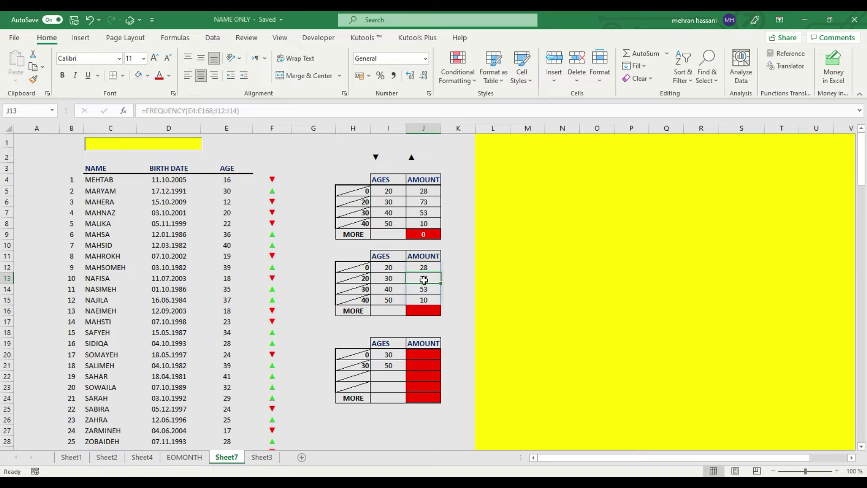
left_click(425, 265)
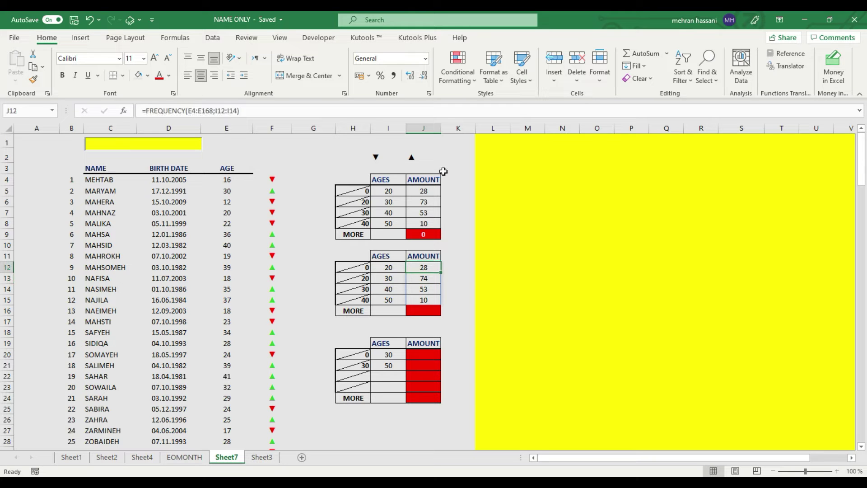
Review J12's FREQUENCY formula against the age data to check its ranges
left_click(449, 113)
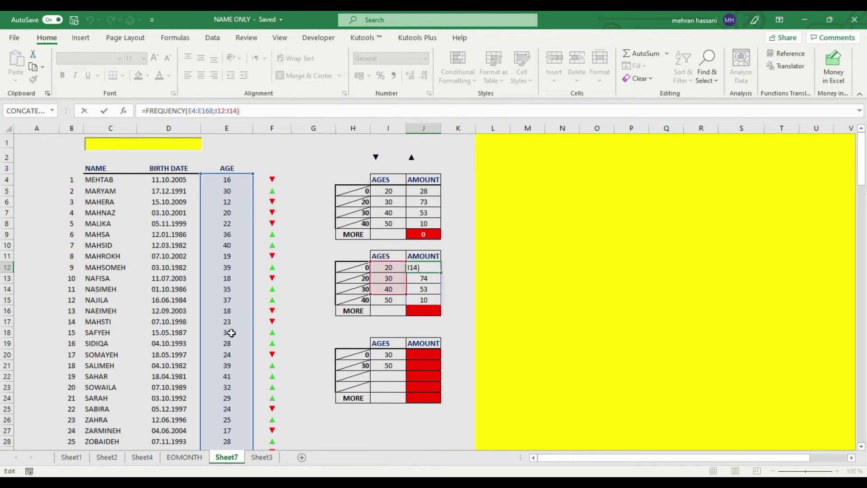
scroll(228, 334, "down", 5)
scroll(218, 352, "down", 9)
scroll(217, 352, "down", 6)
scroll(217, 352, "down", 8)
scroll(217, 353, "down", 4)
scroll(217, 355, "down", 4)
scroll(217, 355, "down", 4)
scroll(217, 355, "down", 4)
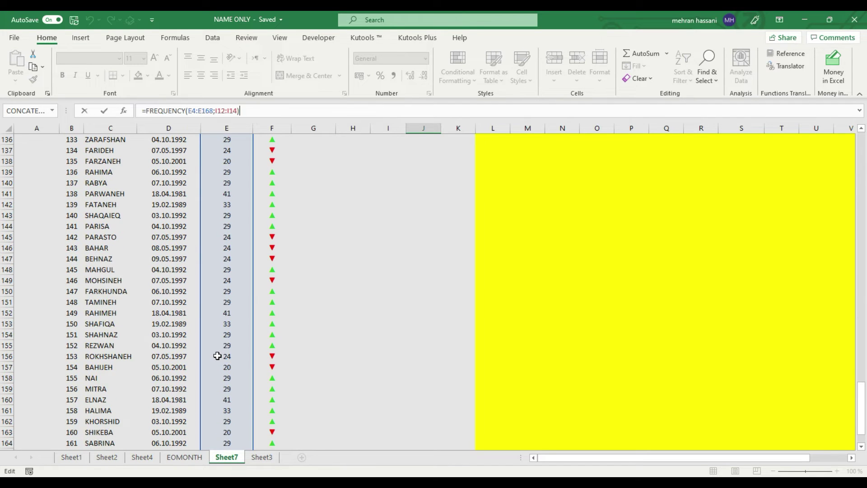
scroll(217, 355, "down", 7)
scroll(340, 263, "up", 14)
scroll(340, 264, "up", 11)
scroll(341, 263, "up", 16)
scroll(340, 263, "up", 10)
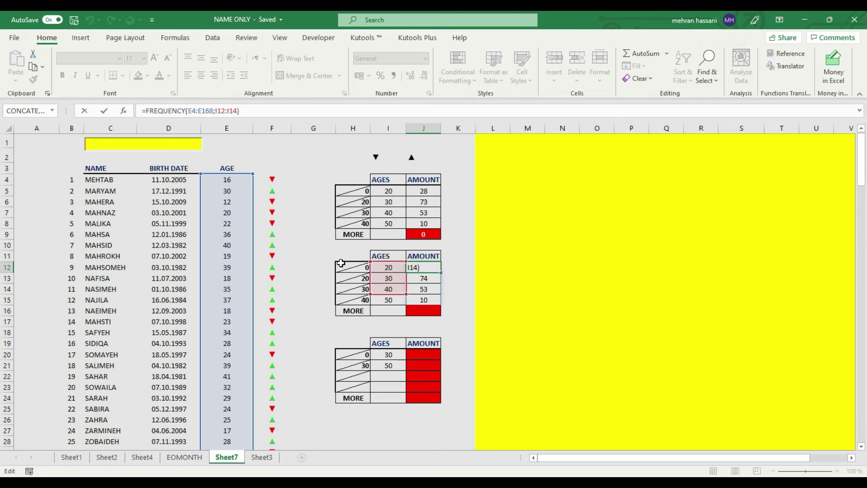
left_click(423, 191)
Extend the first table's FREQUENCY age range from E4:E167 to E4:E168
left_click(366, 112)
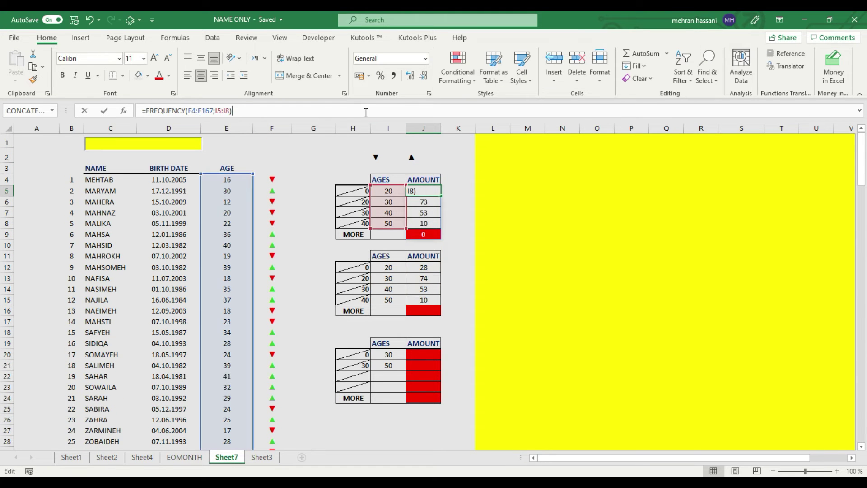
scroll(284, 259, "down", 9)
scroll(284, 260, "down", 8)
scroll(283, 264, "down", 11)
scroll(283, 264, "down", 9)
scroll(283, 266, "down", 7)
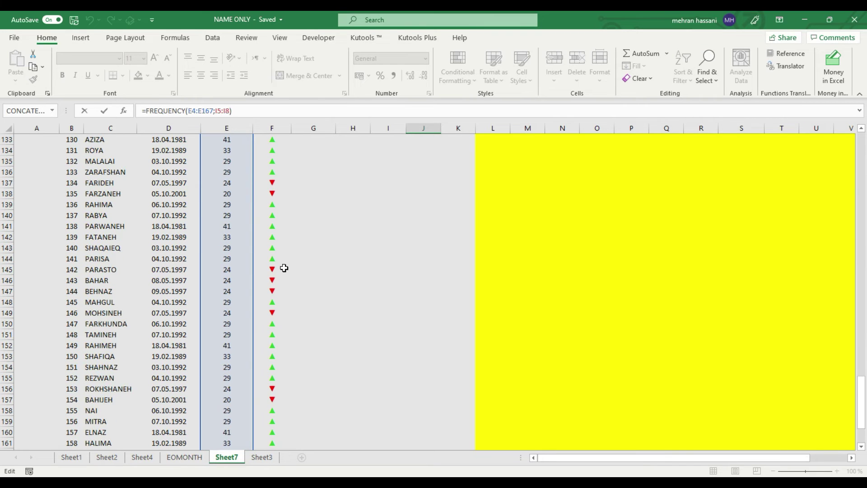
scroll(284, 268, "down", 6)
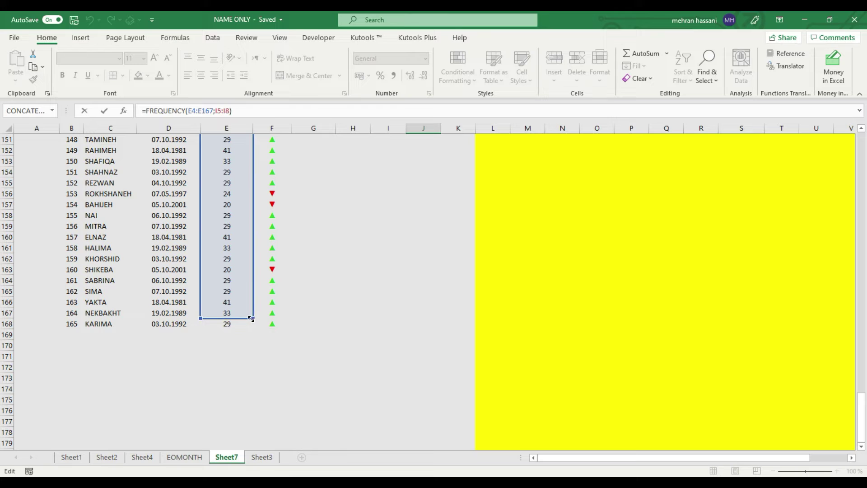
left_click_drag(251, 318, 252, 329)
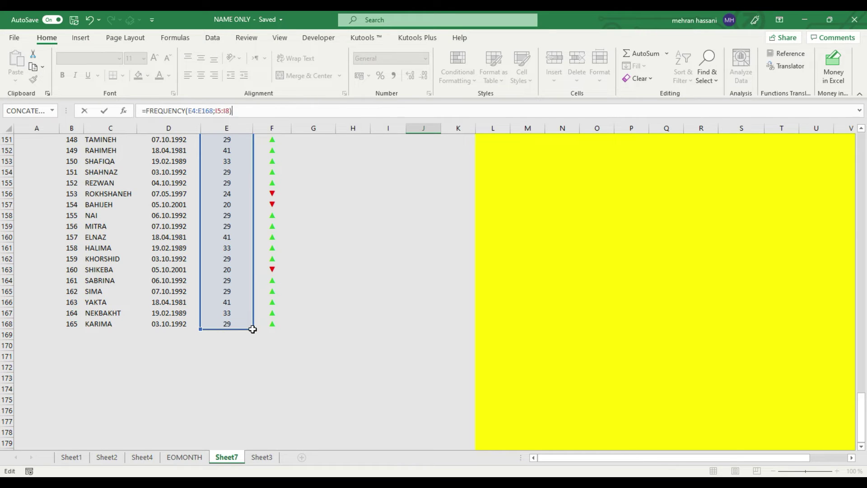
key("Return")
scroll(380, 240, "up", 2)
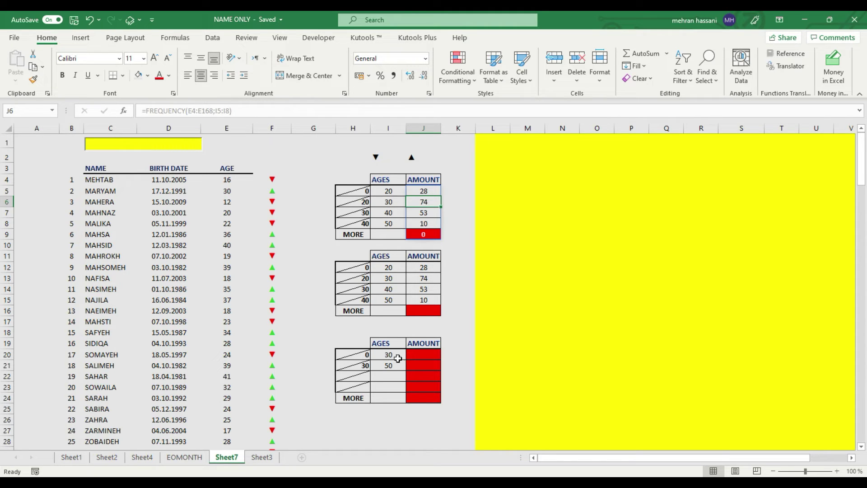
left_click(422, 354)
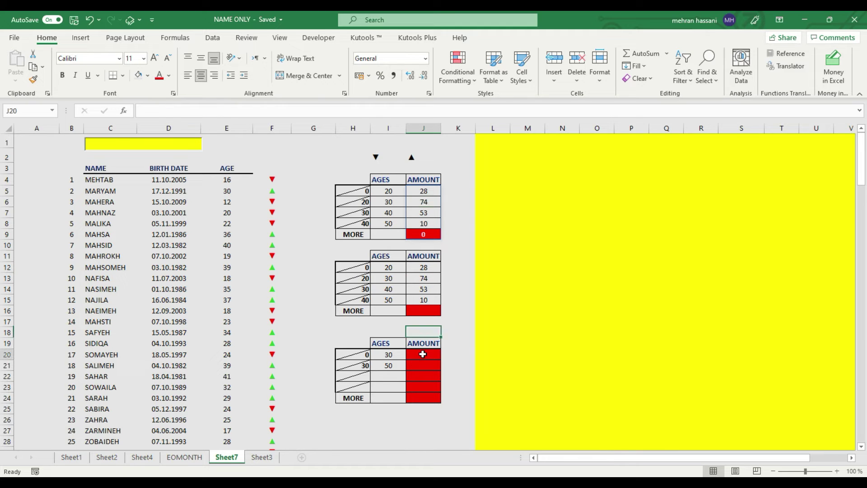
Start a FREQUENCY formula in J20 over the ages E4:E168
type("=")
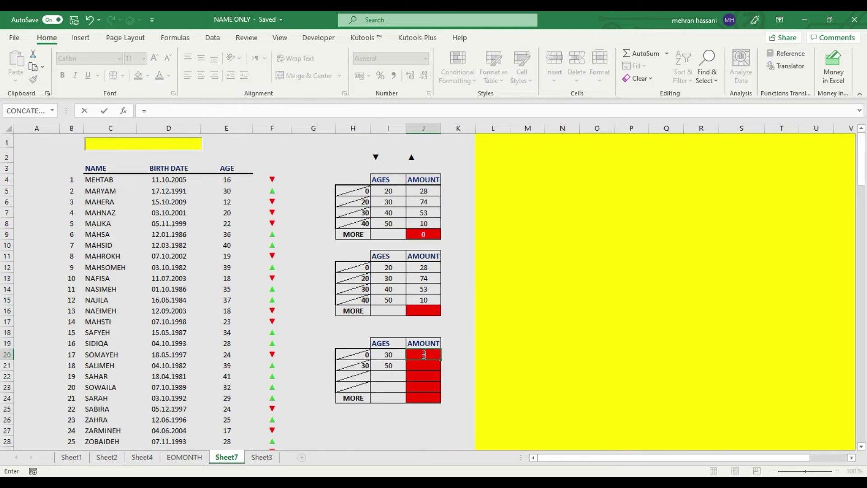
type("fr")
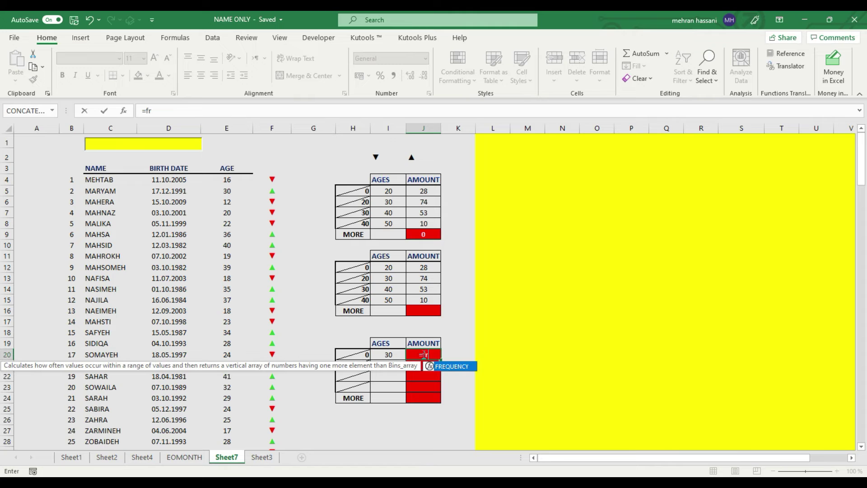
double_click(460, 366)
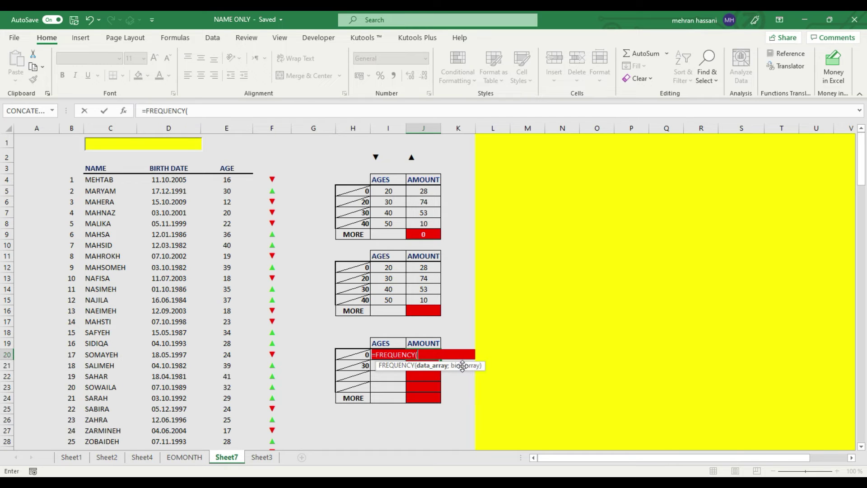
left_click(225, 180)
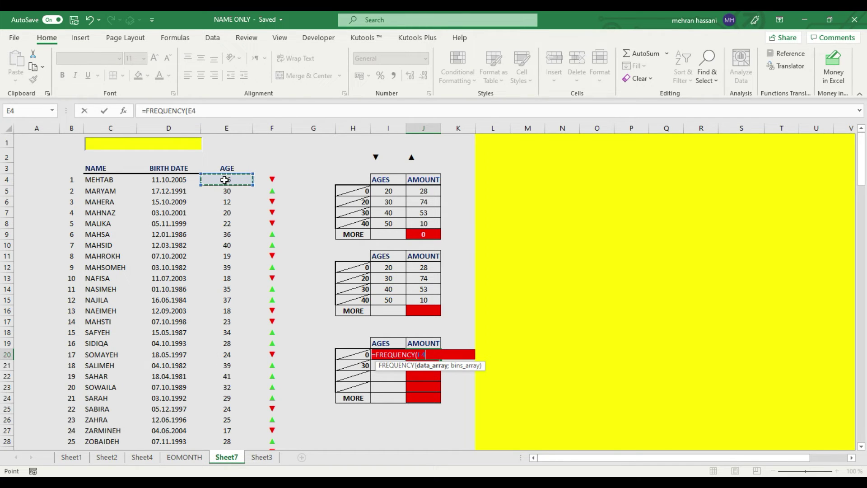
key("ctrl+shift+Down")
type(":E168;")
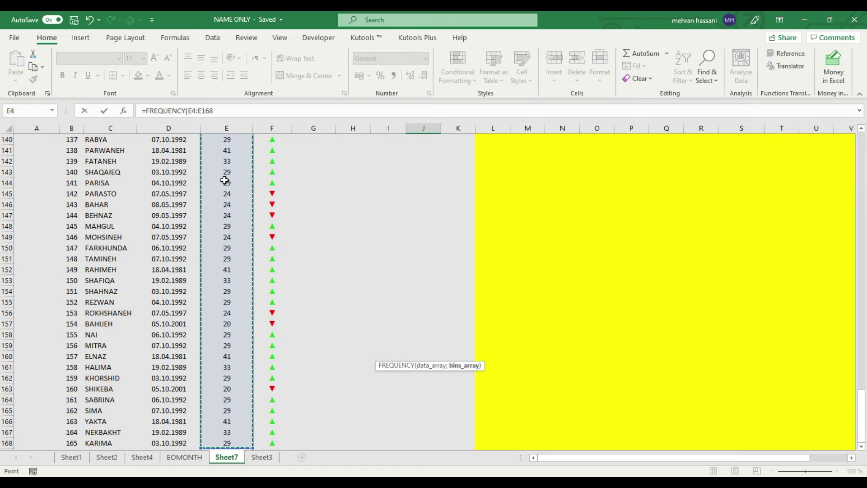
Complete the J20 formula with I21 as the bins reference and enter it
scroll(302, 215, "up", 11)
scroll(308, 215, "up", 9)
scroll(308, 215, "up", 12)
scroll(308, 216, "up", 8)
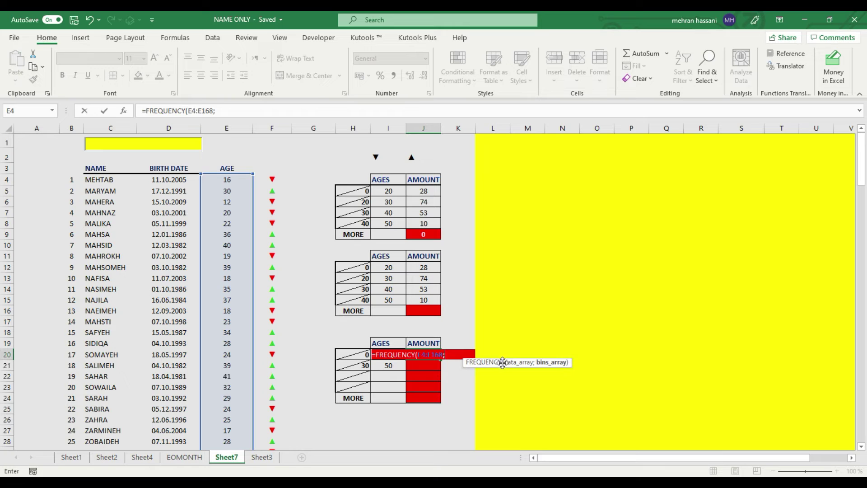
left_click(399, 365)
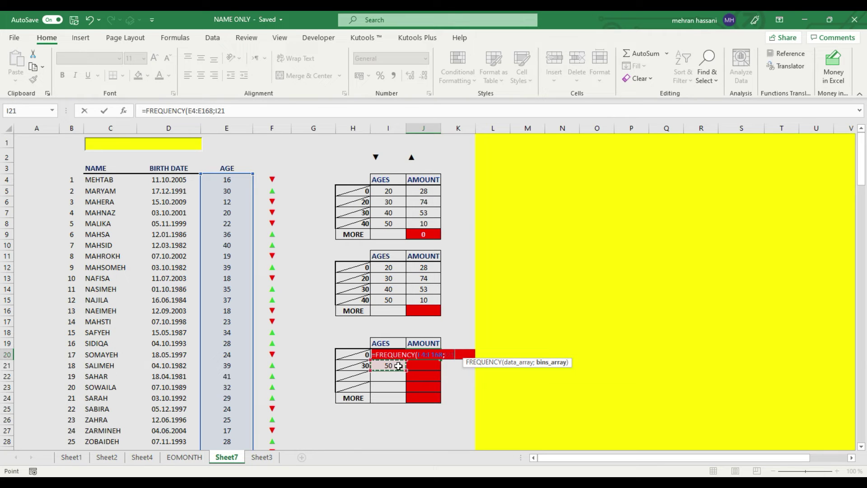
type(")")
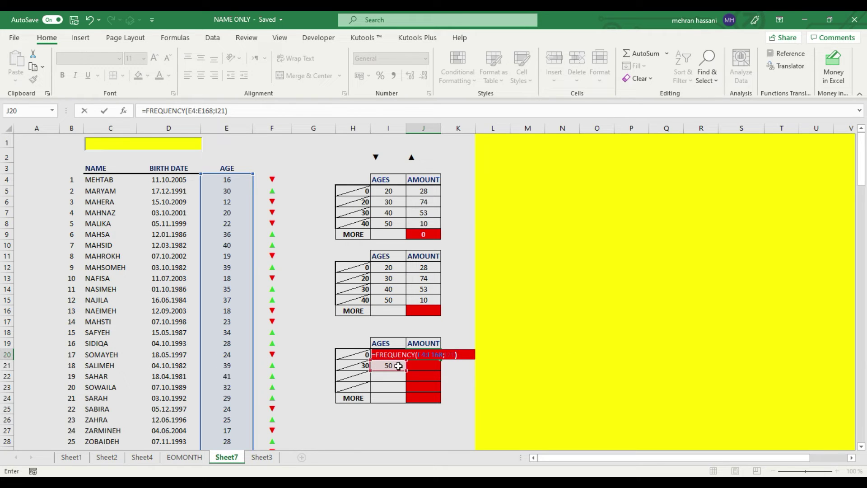
key("Return")
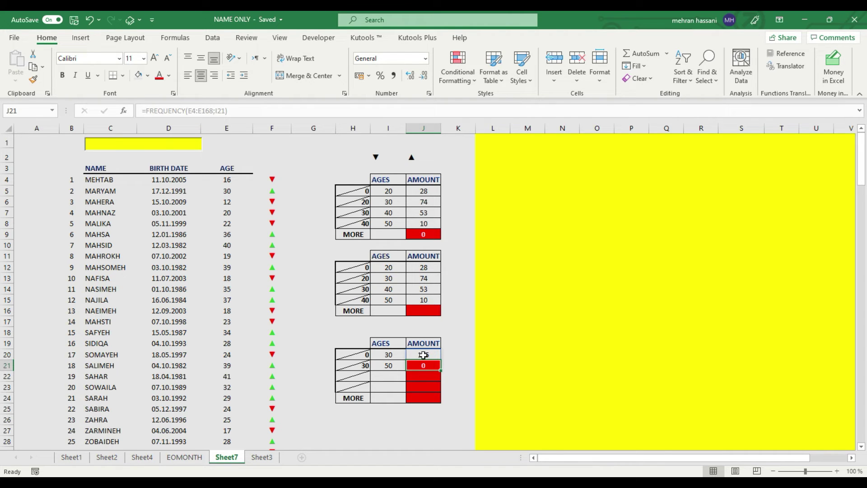
left_click(426, 354)
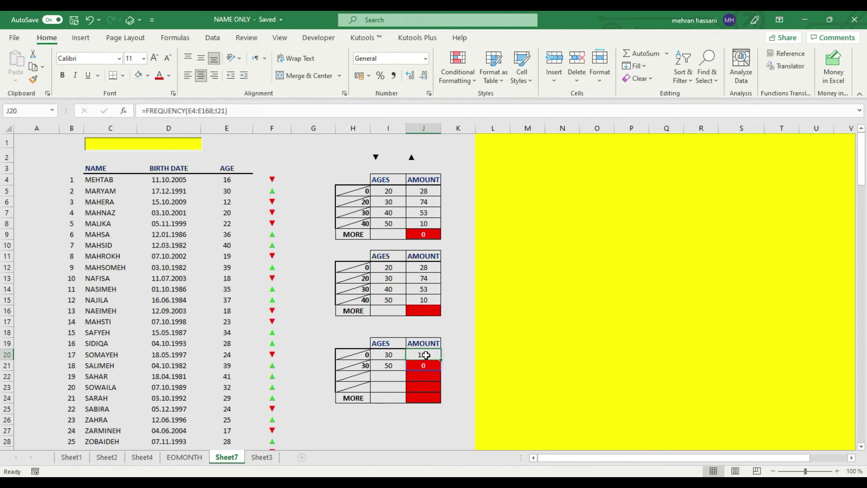
left_click(433, 111)
type("0")
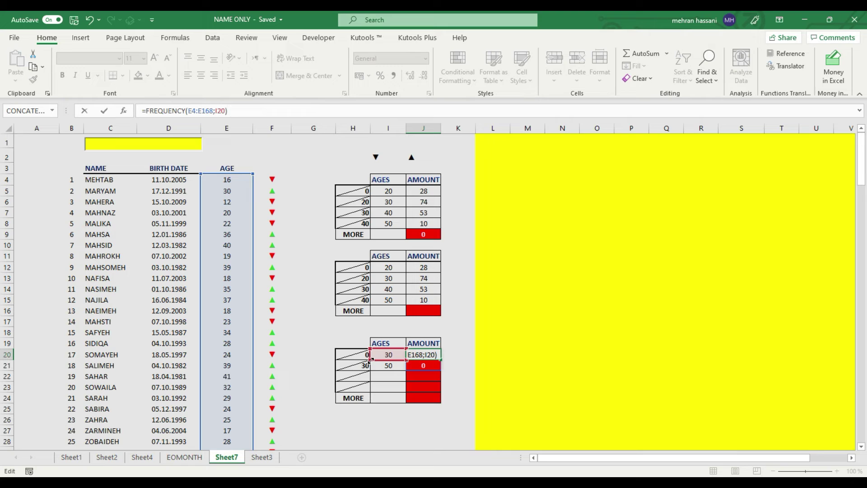
Widen J20's bins to I20:I21 so the third table counts 102, 63 and 0
left_click_drag(369, 360, 371, 368)
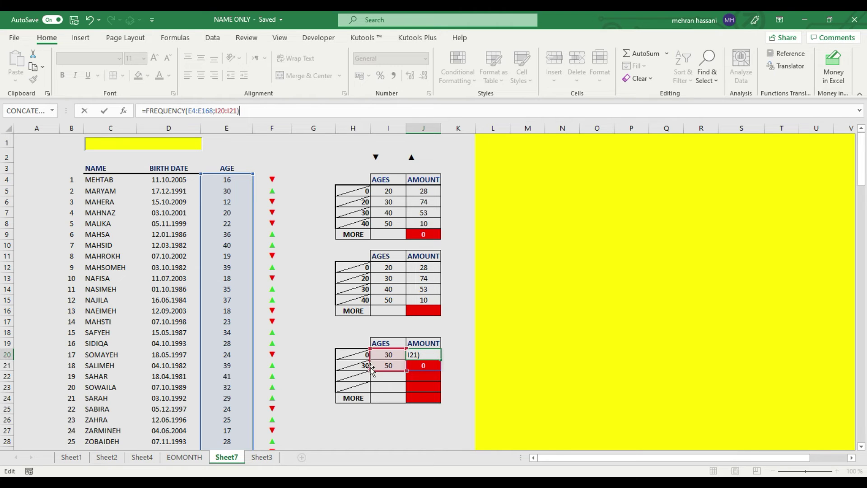
key("Return")
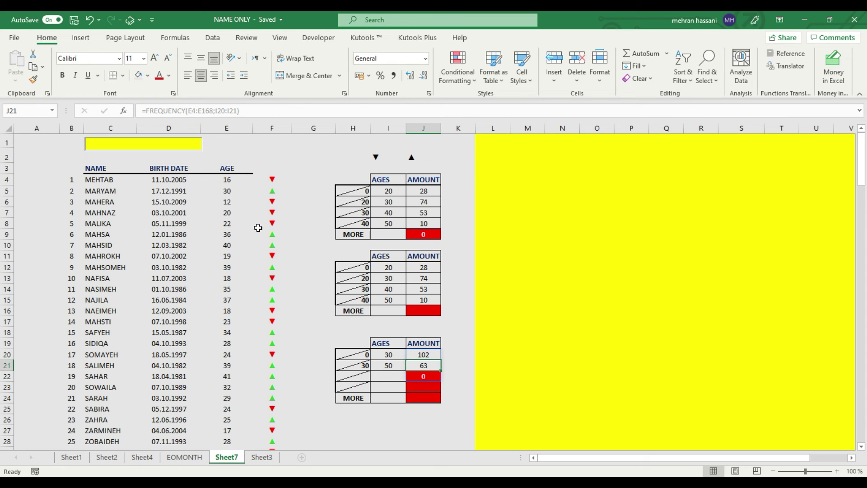
left_click(70, 457)
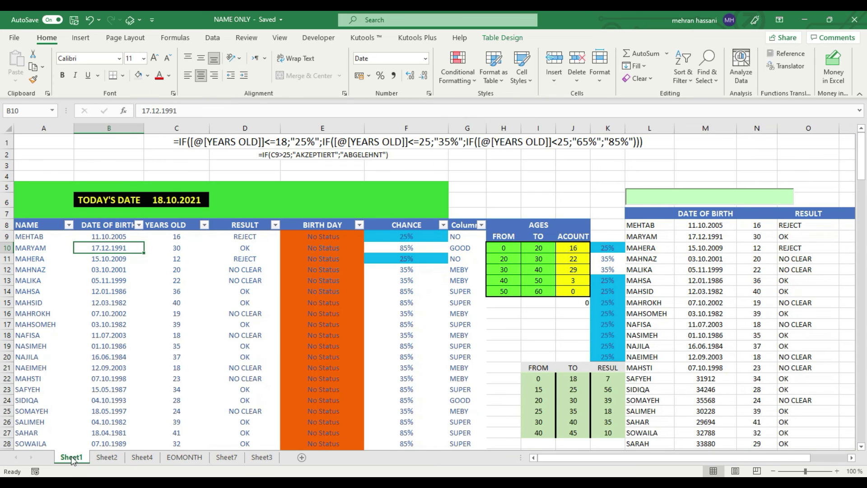
Change the year of Sheet1's first birth date in B9 to 1985, then return to Sheet7
left_click(99, 237)
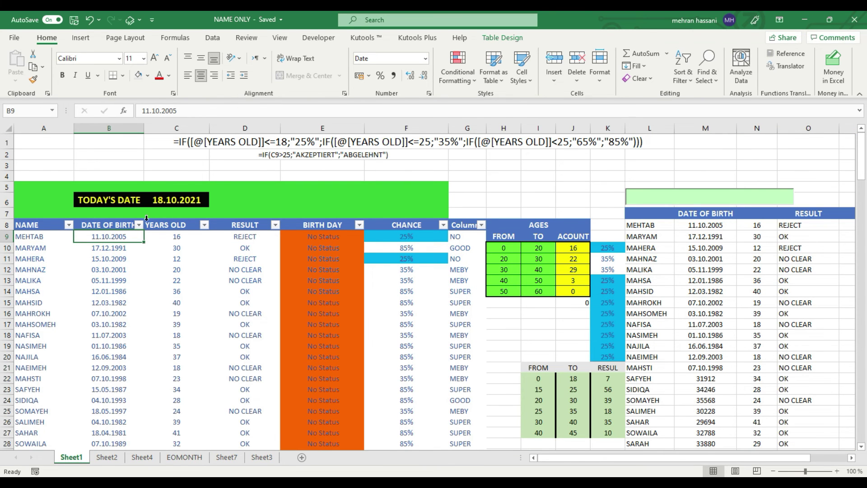
left_click(192, 110)
key("BackSpace")
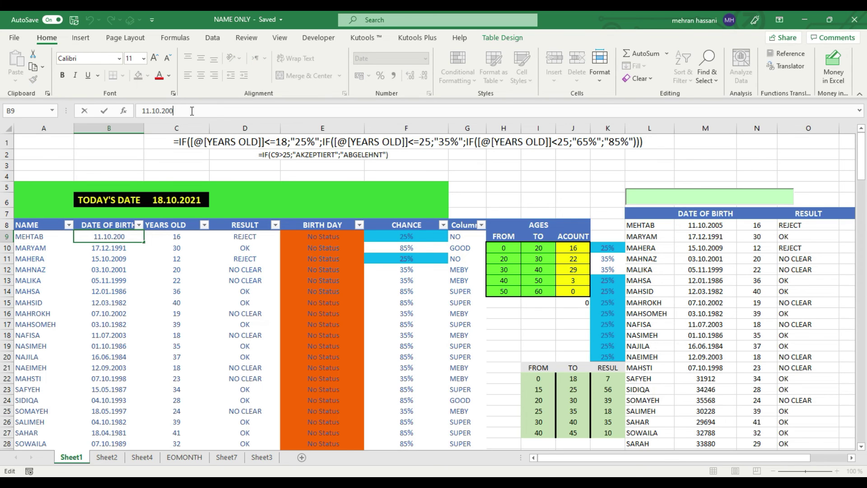
key("BackSpace")
key("BackSpace")
key("BackSpace")
type("19")
type("85")
key("Return")
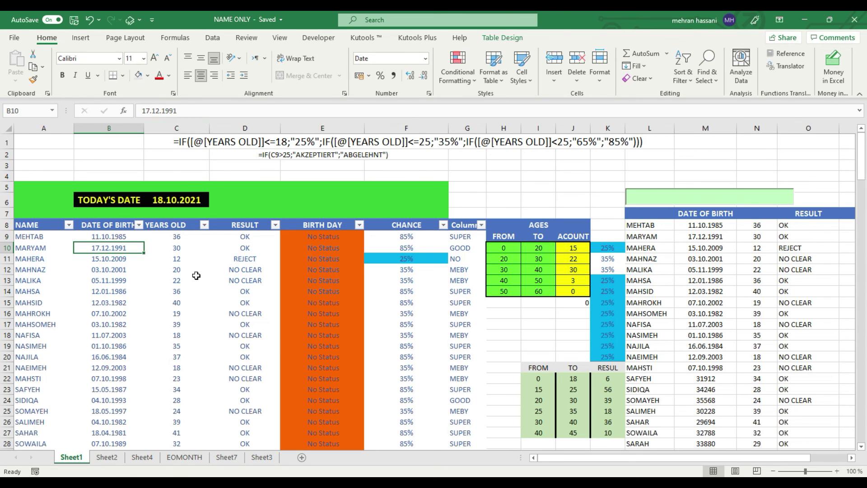
left_click(233, 457)
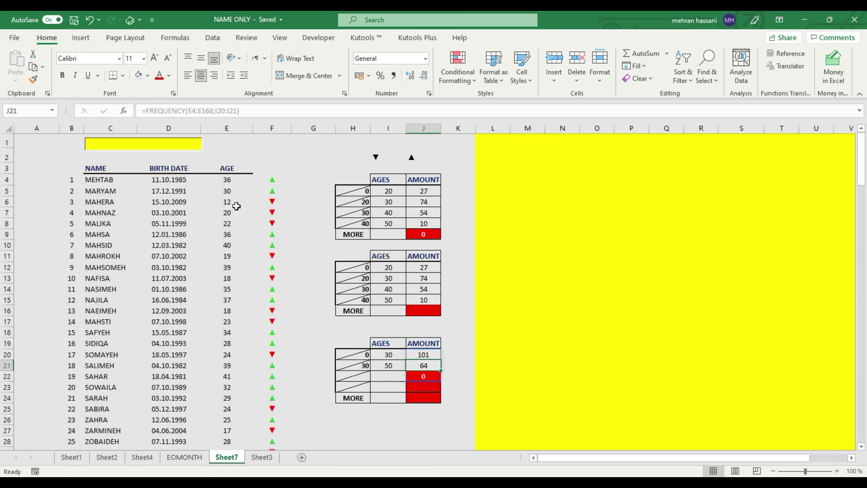